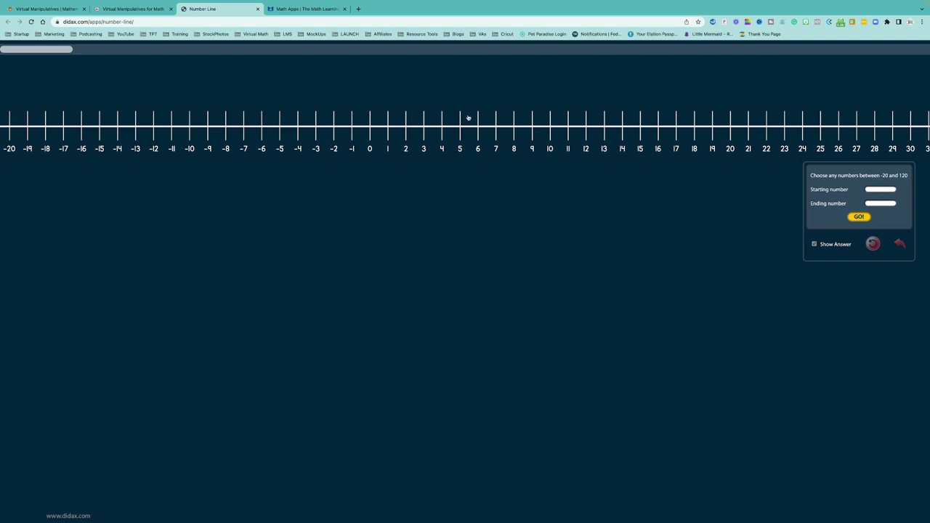
- Draw a +16 jump from -3 to 13 on the Didax number line, then close it
left_click(316, 126)
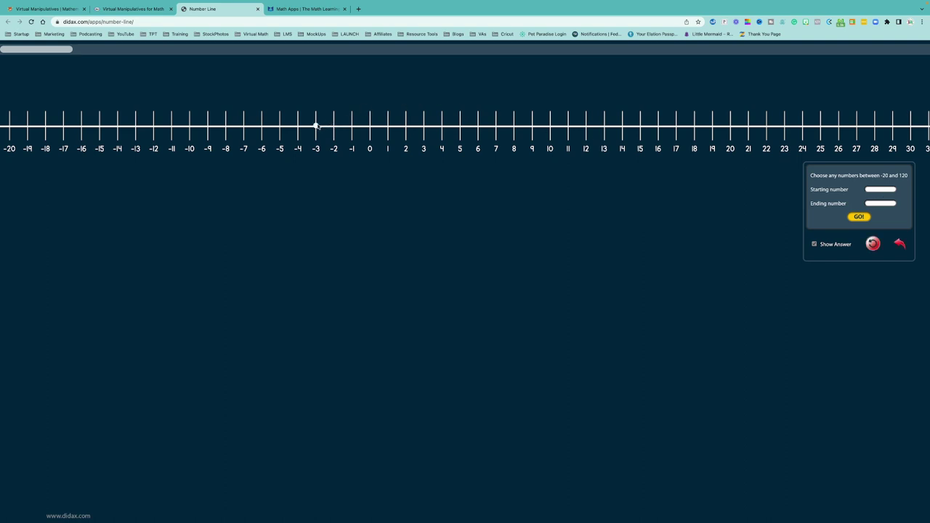
left_click(606, 128)
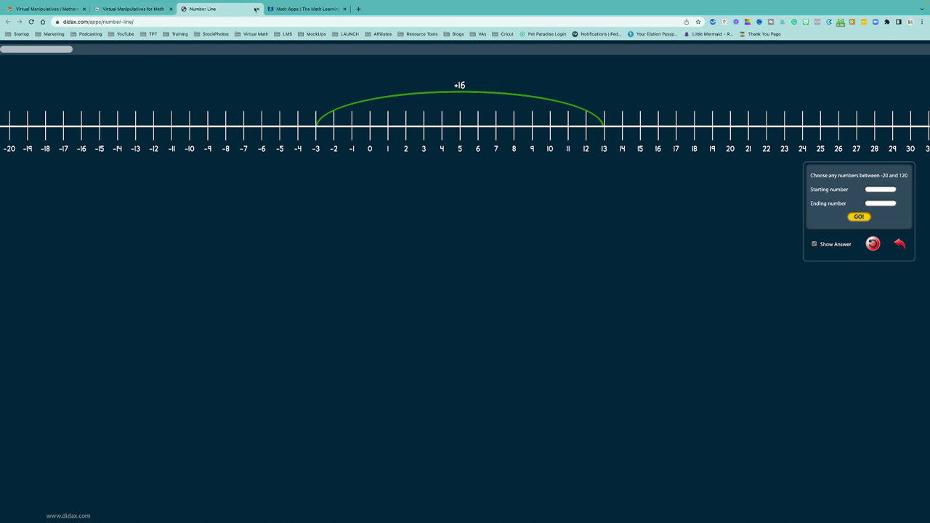
left_click(256, 8)
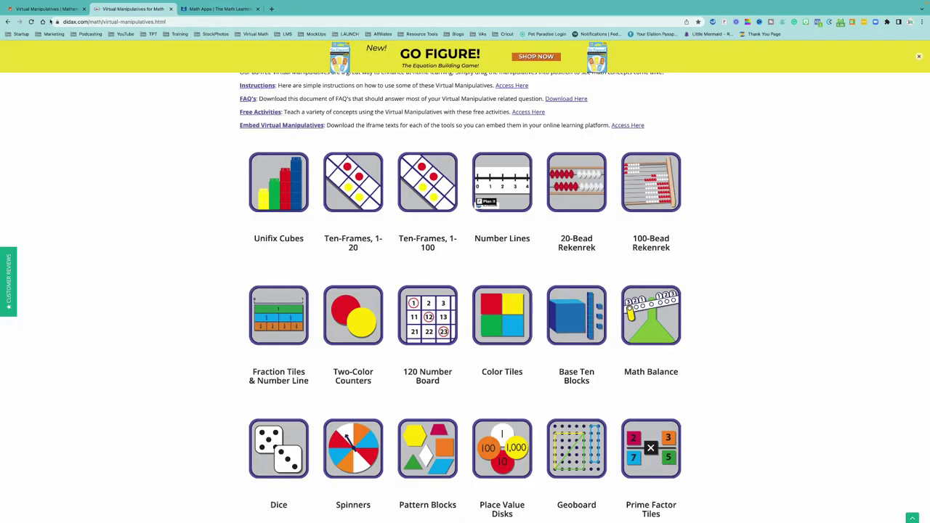
- Open Toy Theater's Fraction Strips in a background tab, close it, and return to Didax
left_click(46, 8)
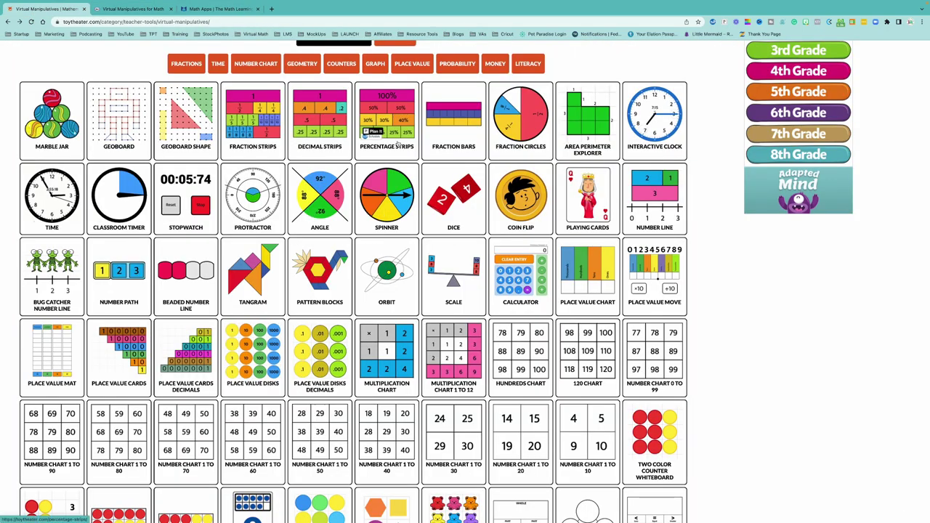
right_click(246, 114)
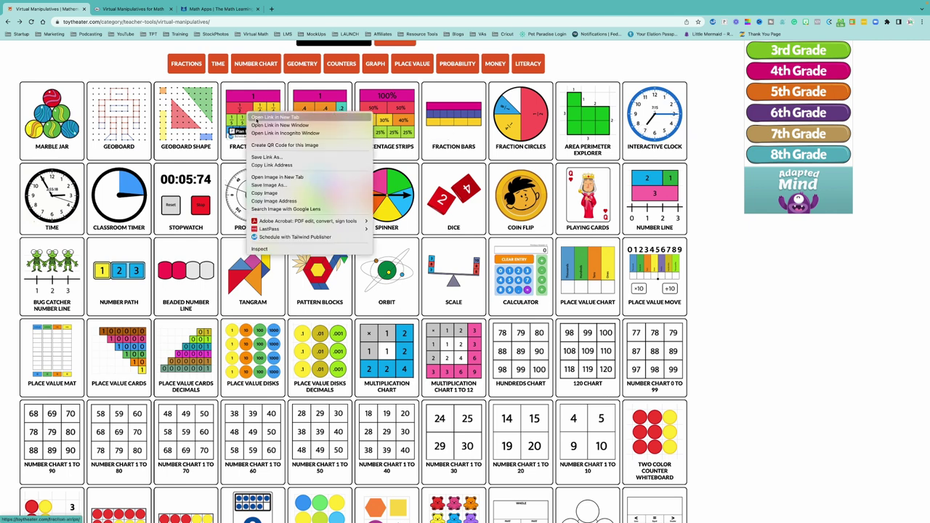
left_click(274, 117)
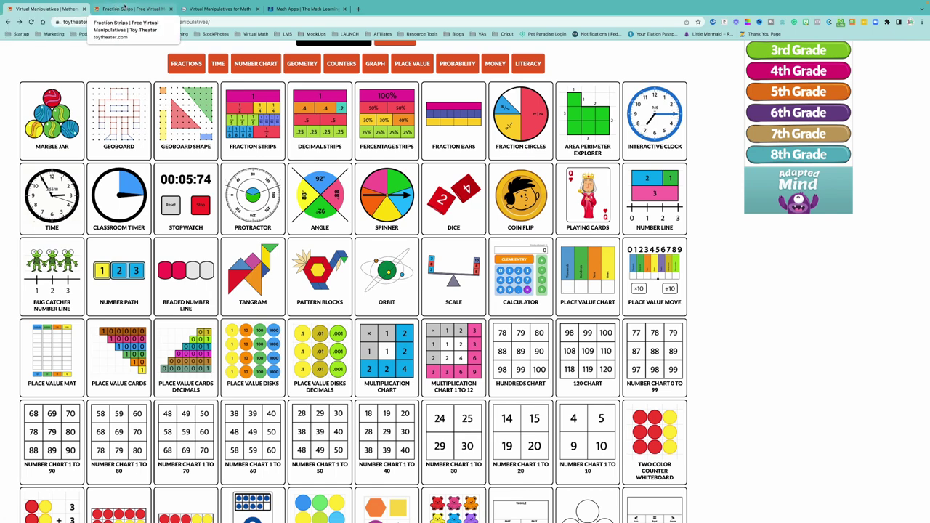
left_click(170, 9)
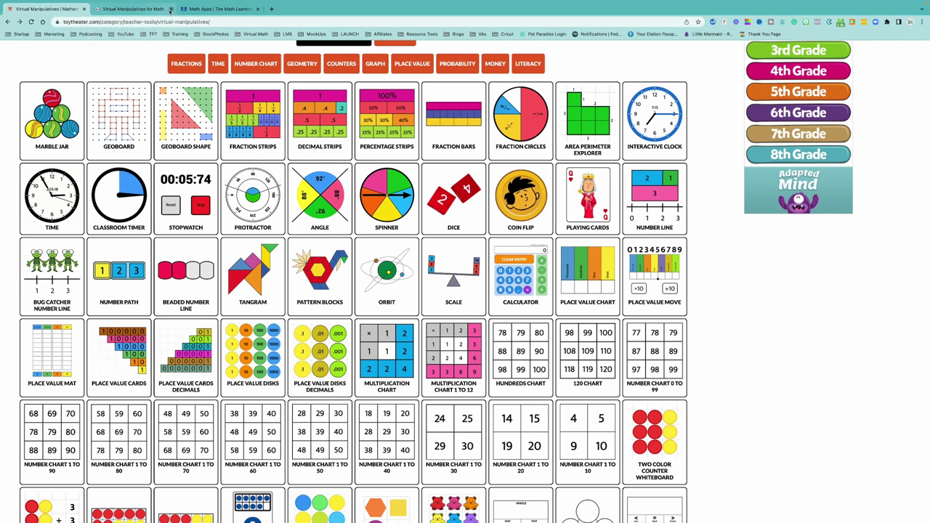
left_click(161, 8)
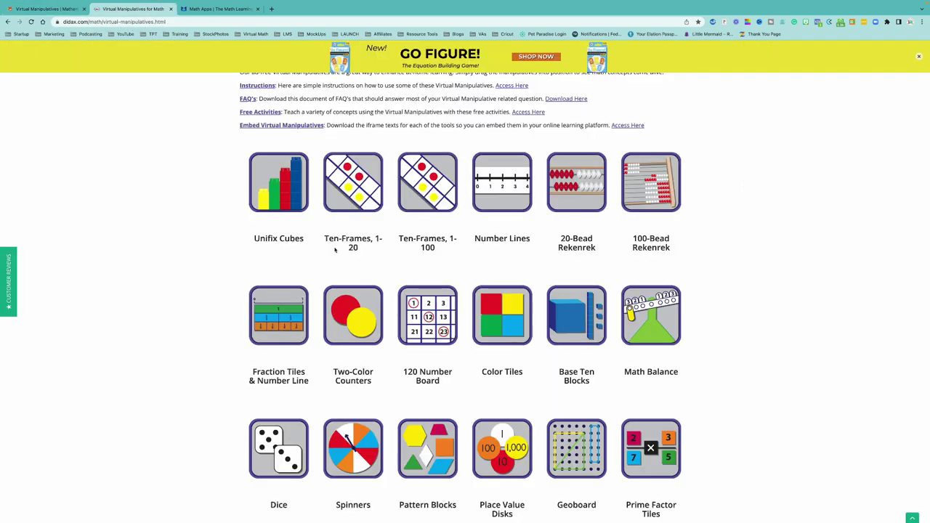
scroll(444, 262, "down", 3)
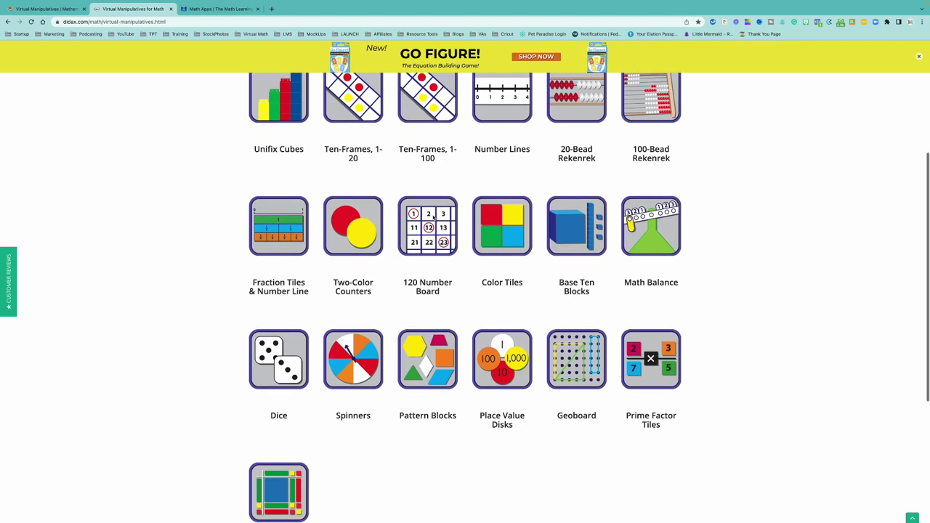
scroll(433, 215, "up", 4)
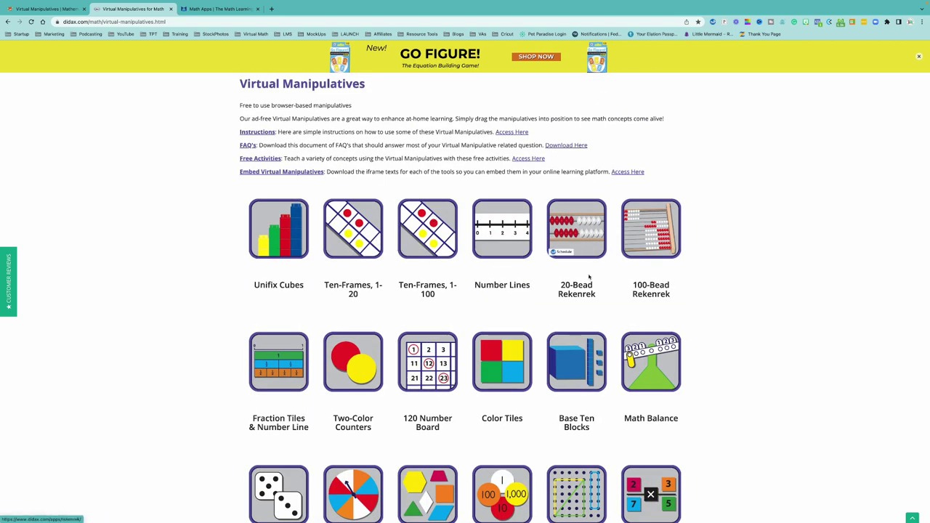
scroll(862, 332, "down", 1)
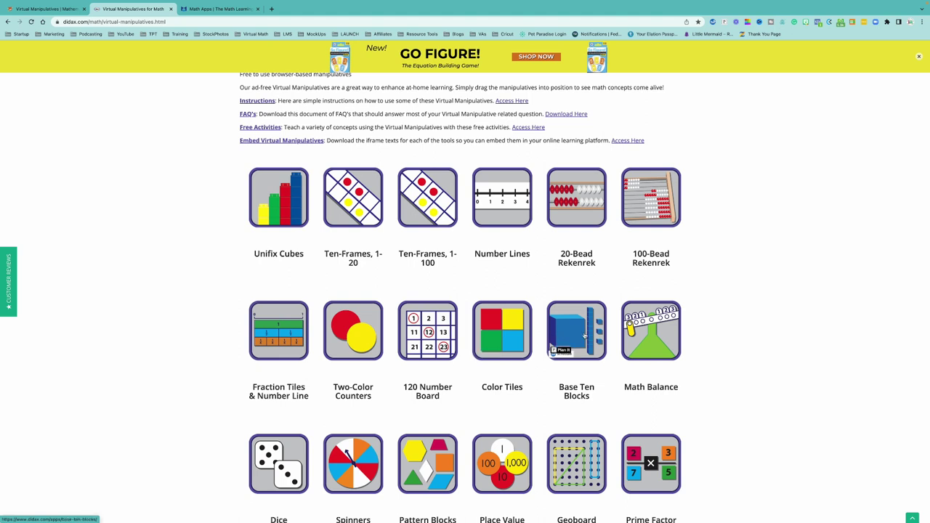
scroll(712, 332, "down", 1)
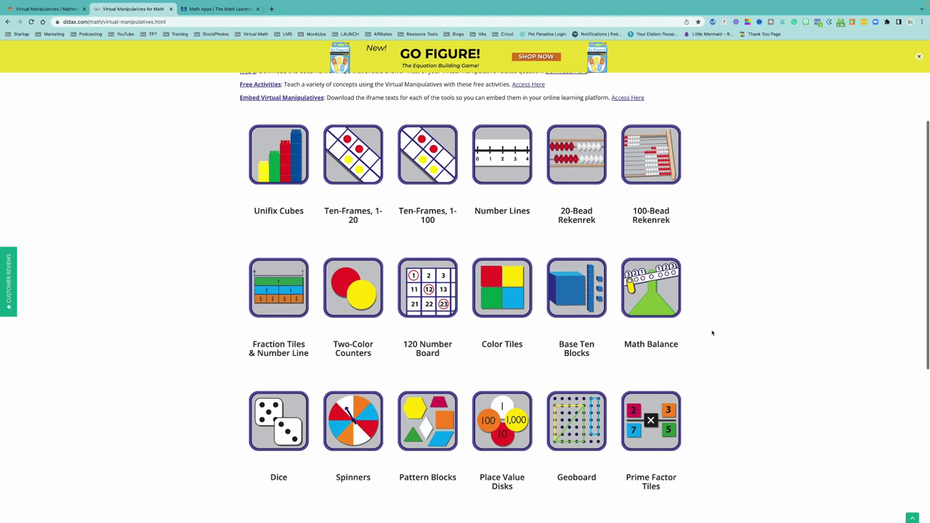
- Spin the ten-section numbered Didax spinner, landing on 10, then close the spinner tool
left_click(369, 422)
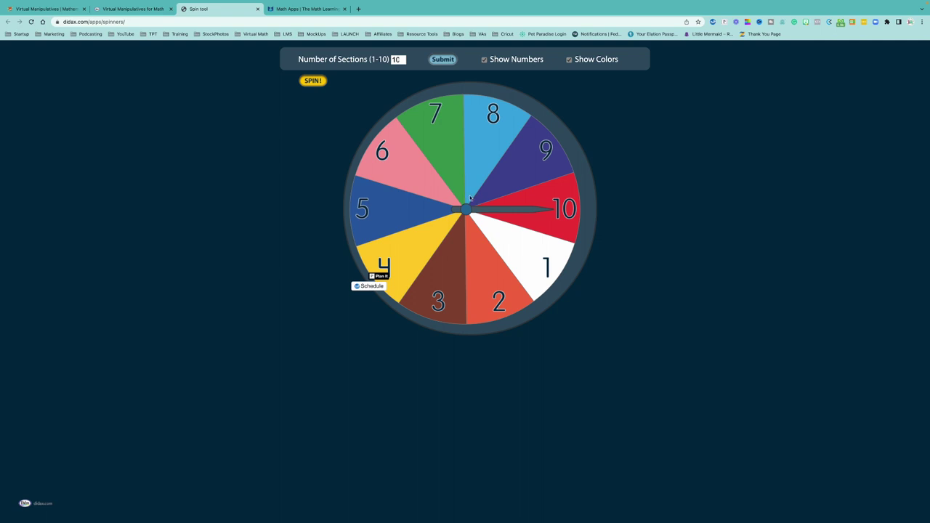
left_click(313, 80)
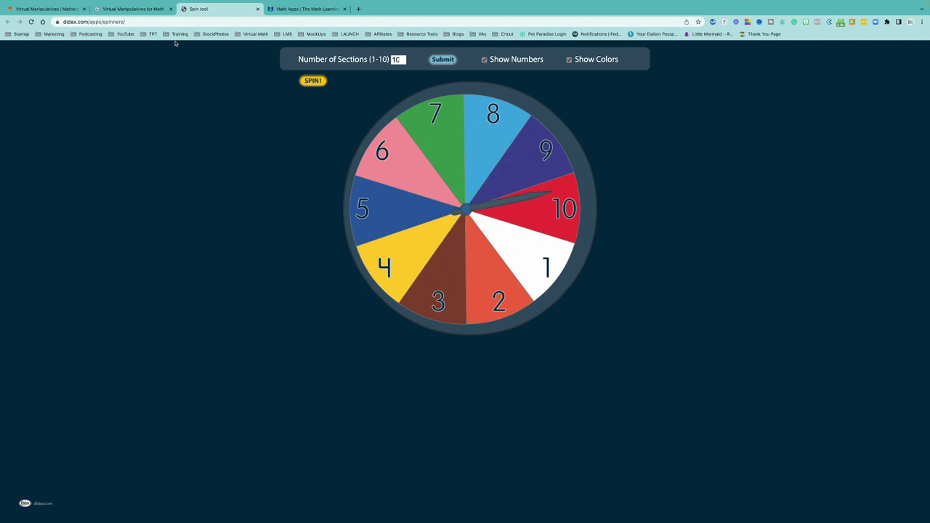
mouse_move(263, 32)
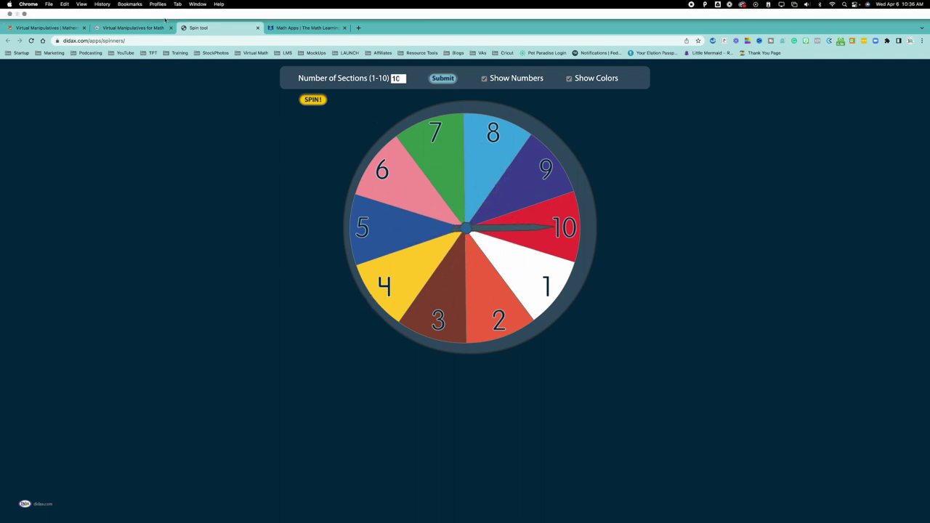
left_click(258, 27)
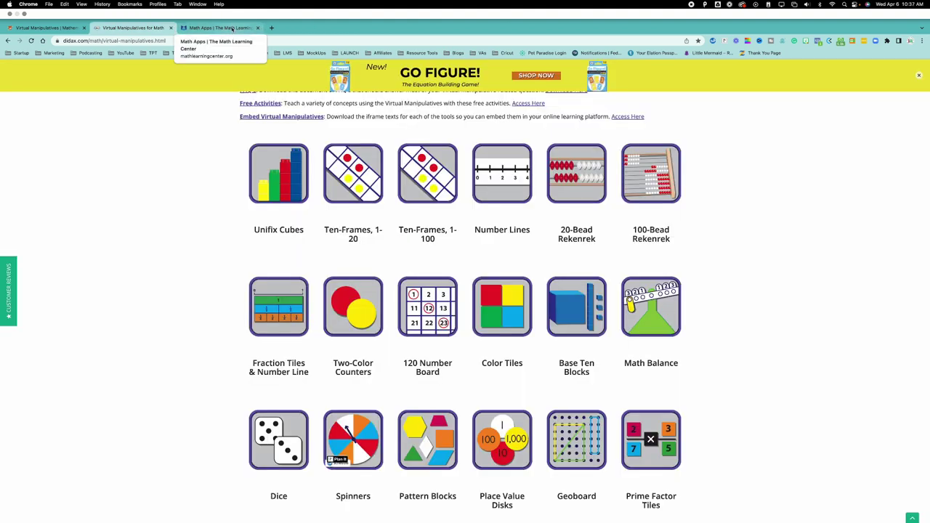
- Browse the Math Learning Center app cards and launch the Number Pieces web app
left_click(233, 29)
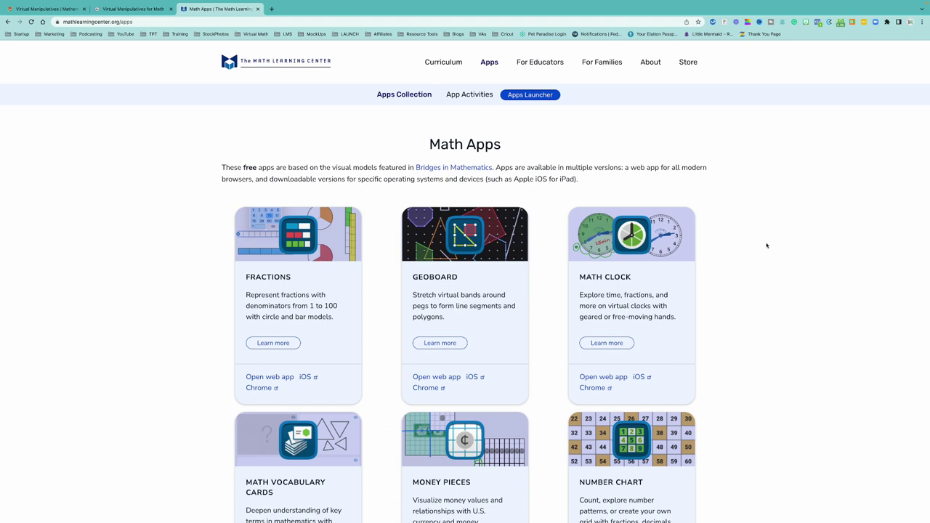
scroll(767, 246, "down", 3)
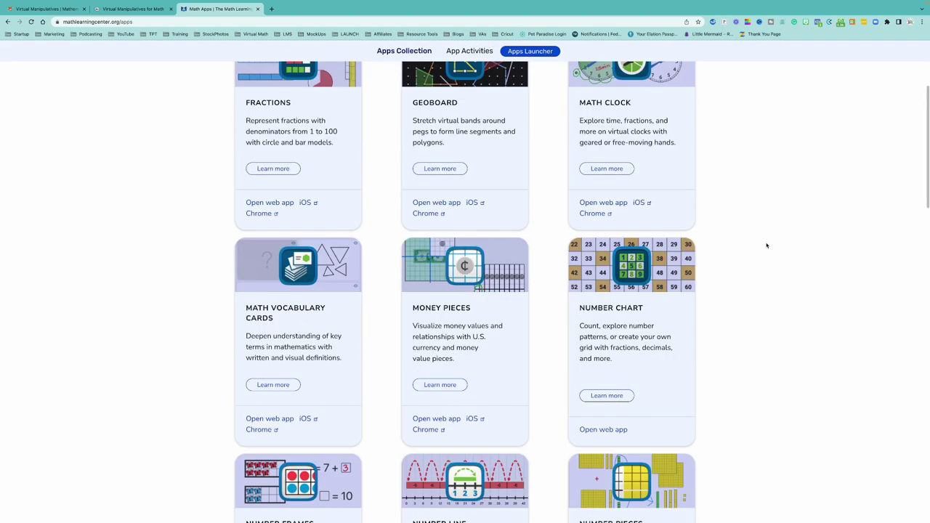
scroll(767, 246, "down", 1)
scroll(767, 246, "down", 6)
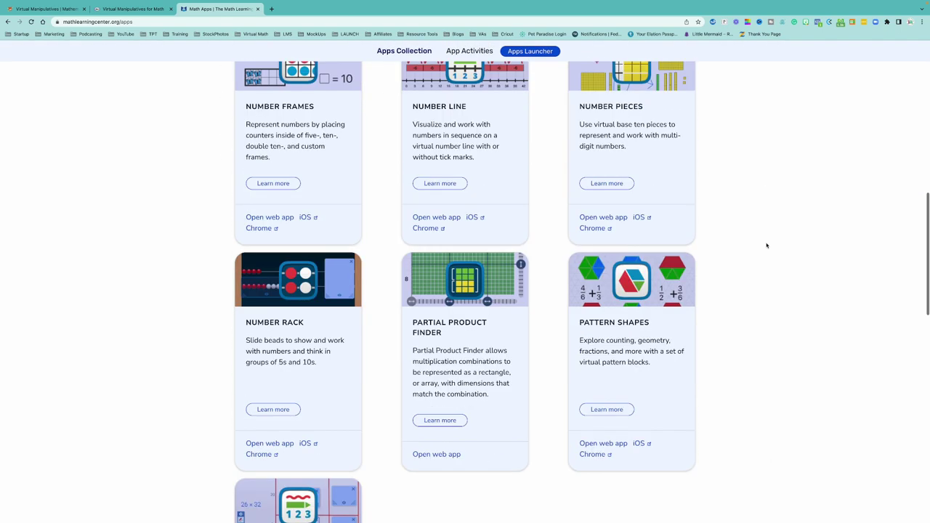
scroll(766, 246, "up", 4)
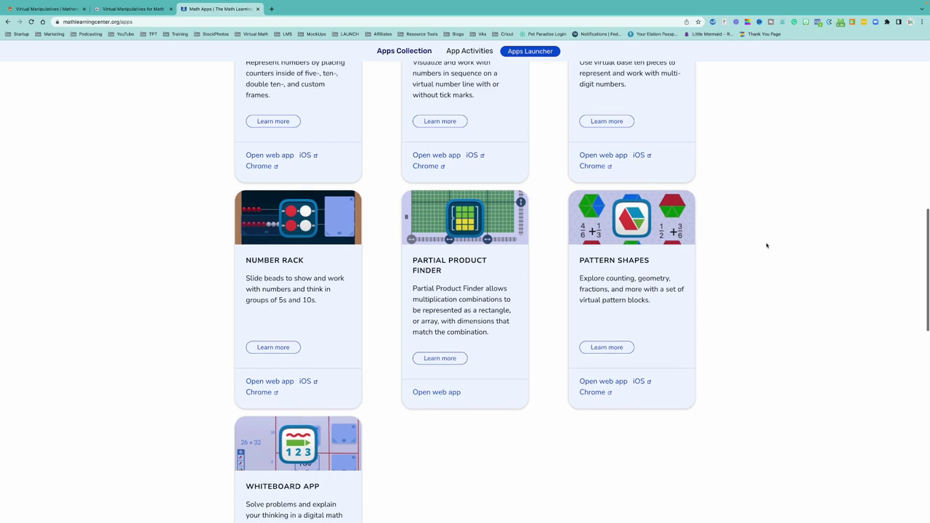
scroll(767, 245, "up", 3)
scroll(766, 246, "up", 2)
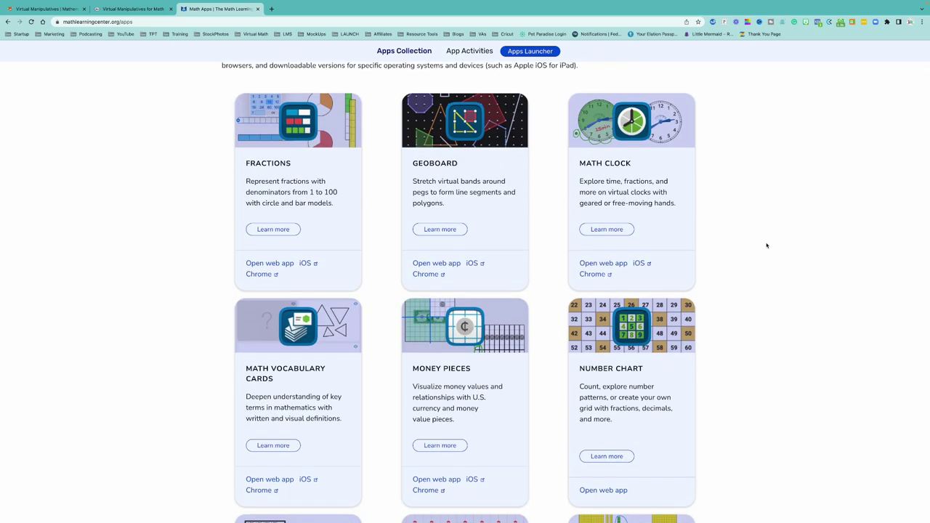
scroll(767, 246, "down", 1)
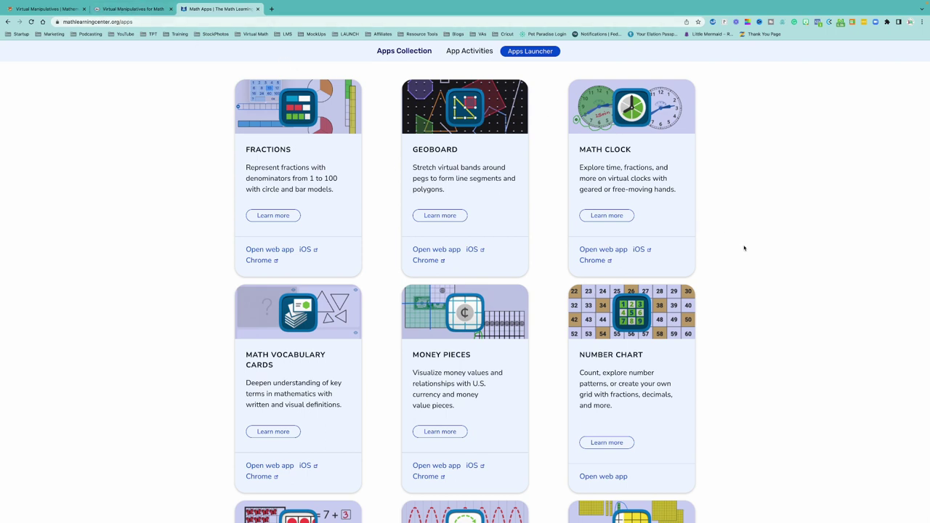
scroll(744, 248, "up", 3)
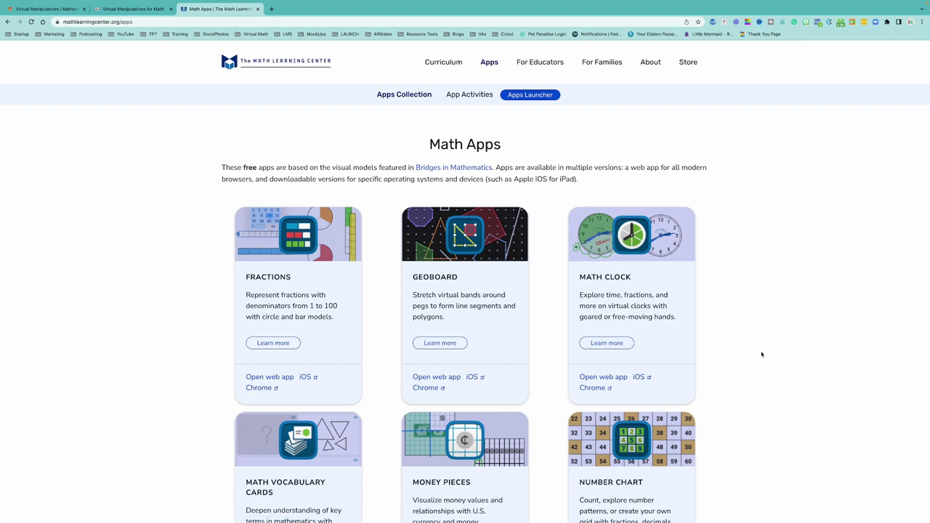
scroll(762, 355, "down", 5)
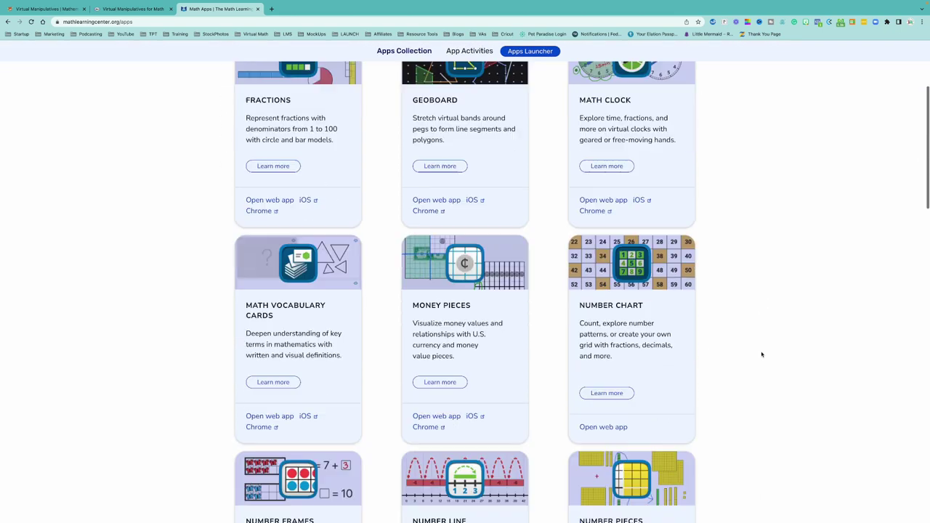
scroll(761, 354, "down", 2)
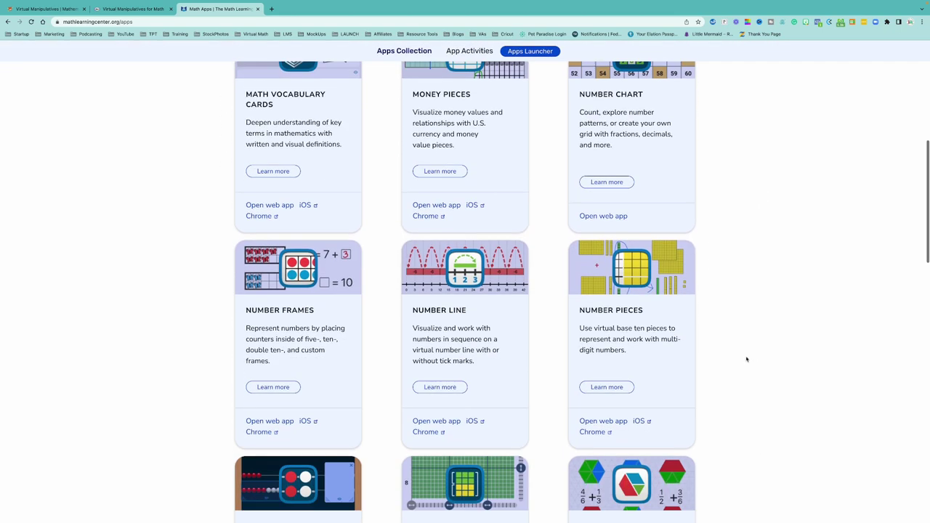
left_click(617, 422)
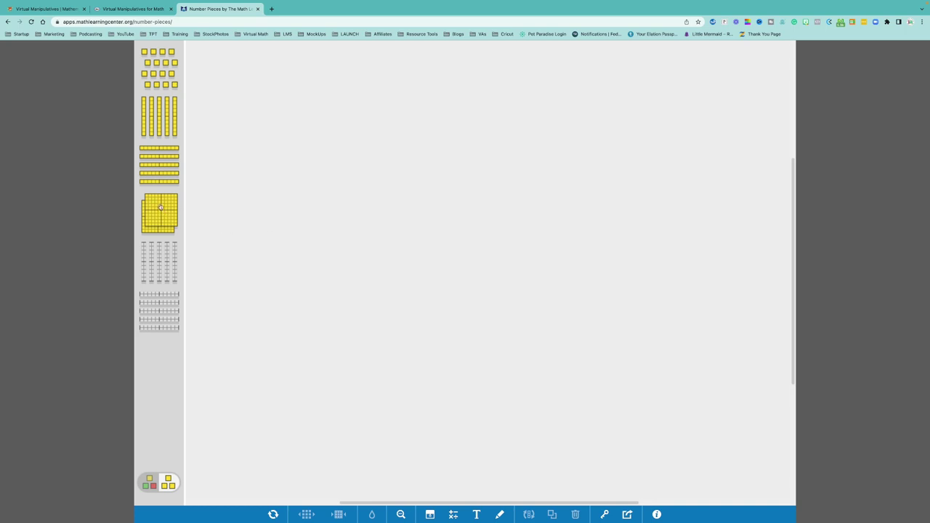
- Place one ten-rod and two unit squares on the workspace to model 12
left_click_drag(161, 123, 308, 206)
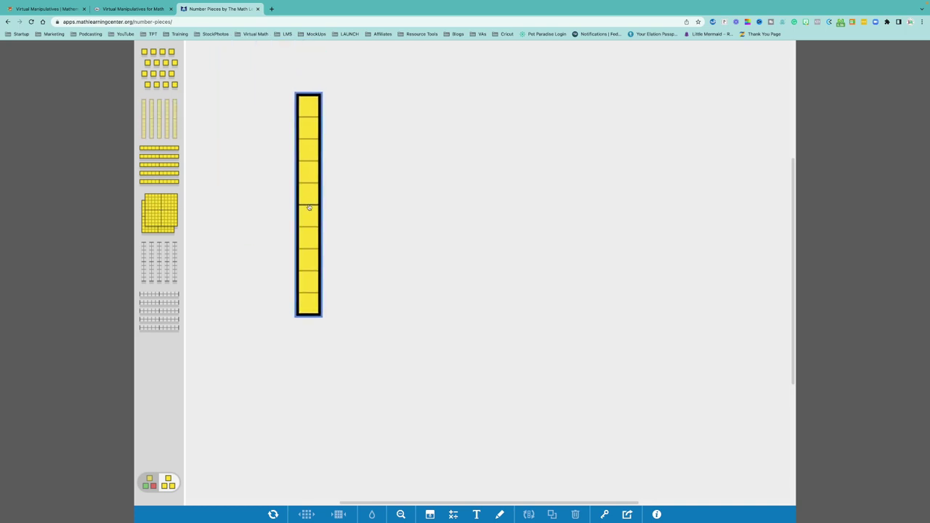
left_click_drag(177, 85, 417, 125)
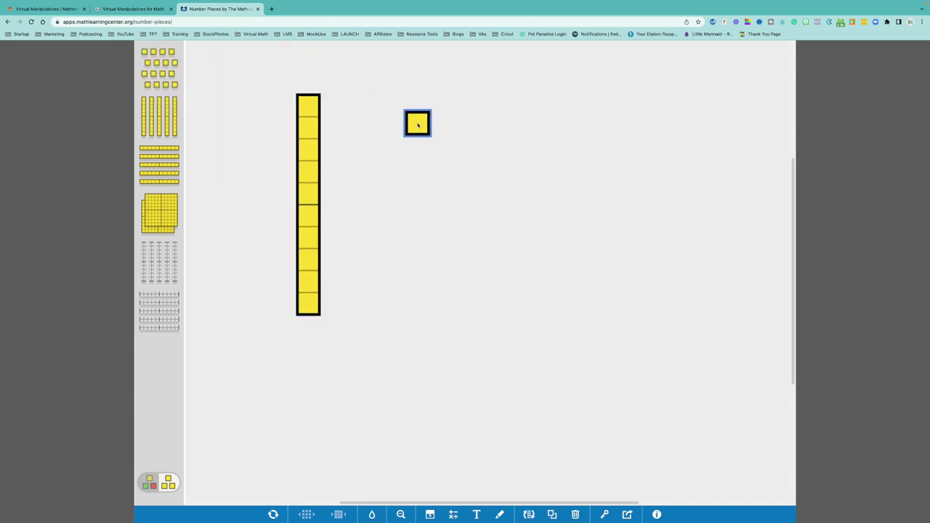
left_click_drag(166, 76, 421, 168)
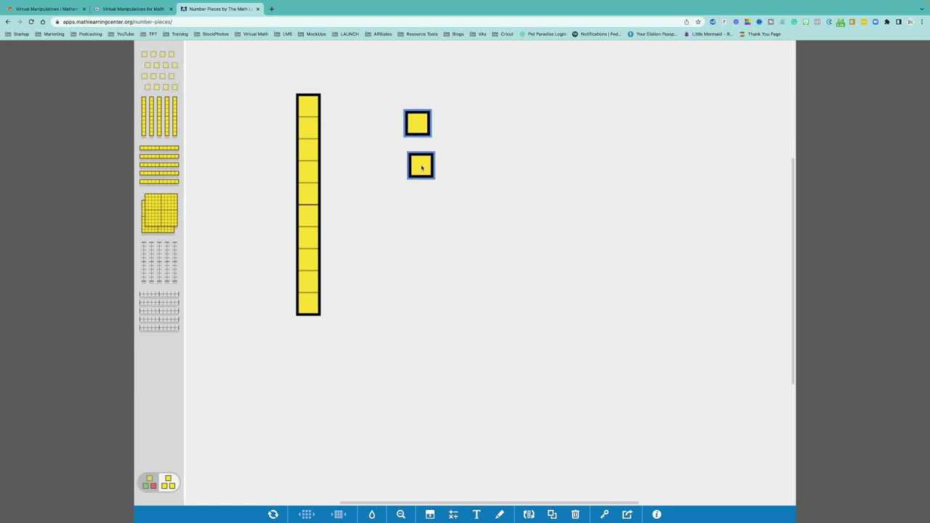
left_click(500, 515)
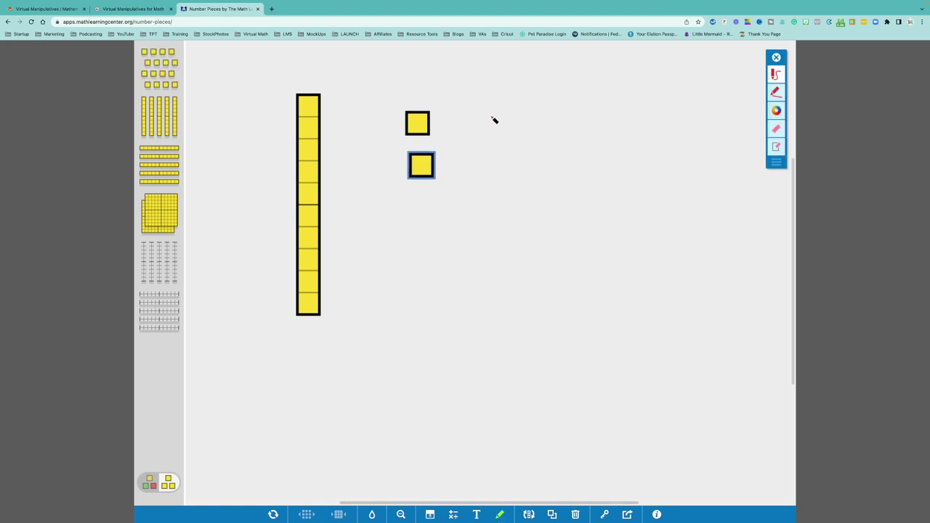
- Hand-write a red '12' on the canvas to the right of the pieces
mouse_move(492, 117)
left_mouse_down()
mouse_move(498, 166)
mouse_move(555, 121)
mouse_move(556, 149)
mouse_move(565, 148)
left_mouse_up()
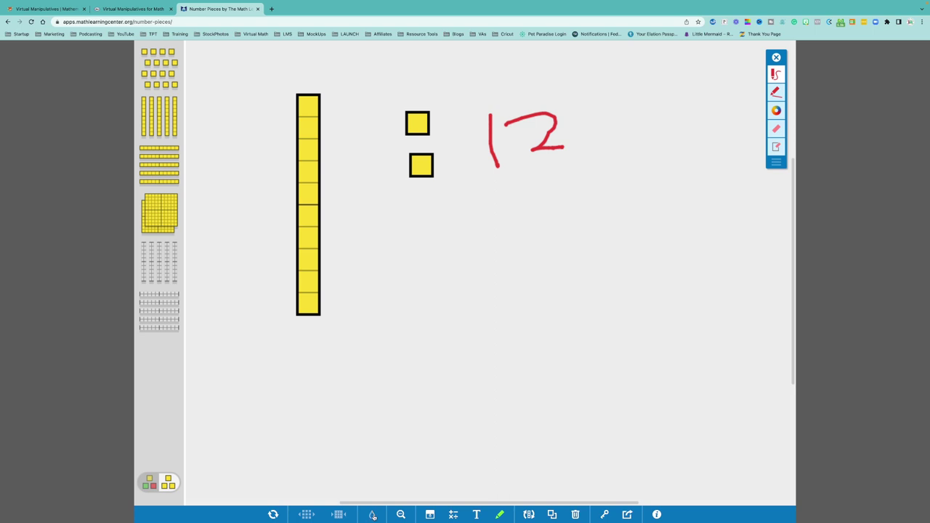
left_click(372, 515)
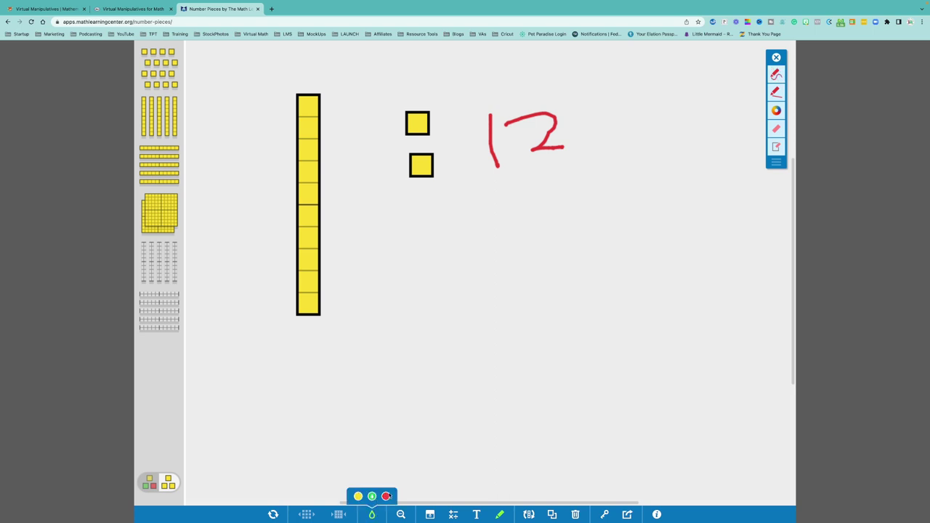
mouse_move(446, 310)
left_mouse_down()
mouse_move(488, 318)
mouse_move(447, 383)
mouse_move(433, 384)
left_mouse_up()
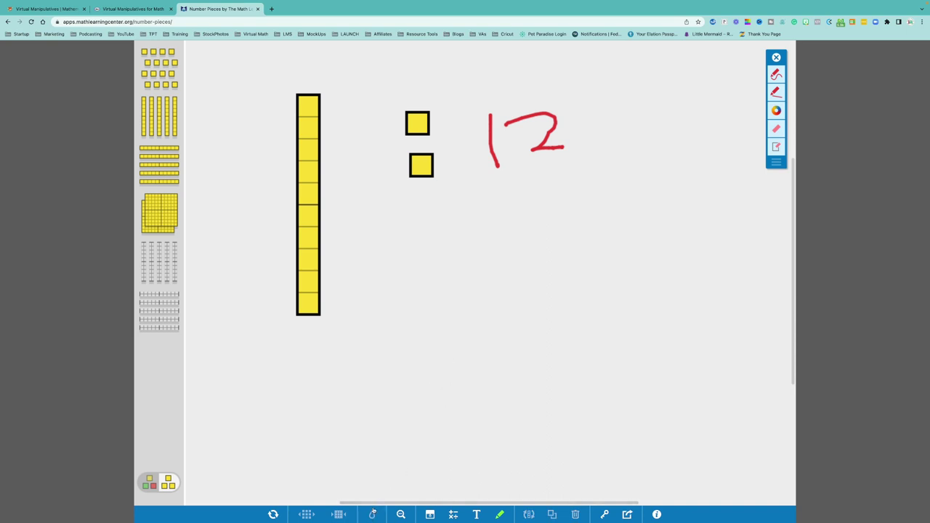
left_click_drag(373, 503, 391, 498)
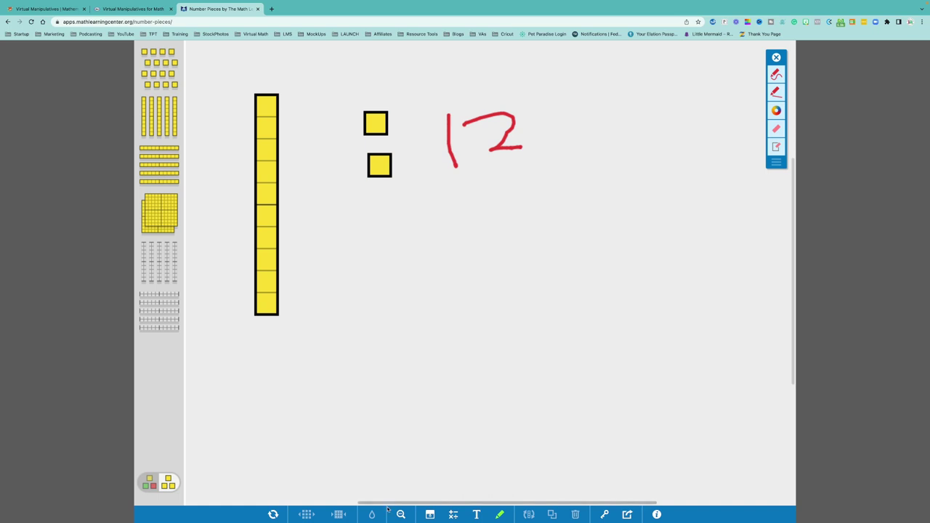
- Add a text label 'tens' and place it beneath the ten-rod
left_click(456, 514)
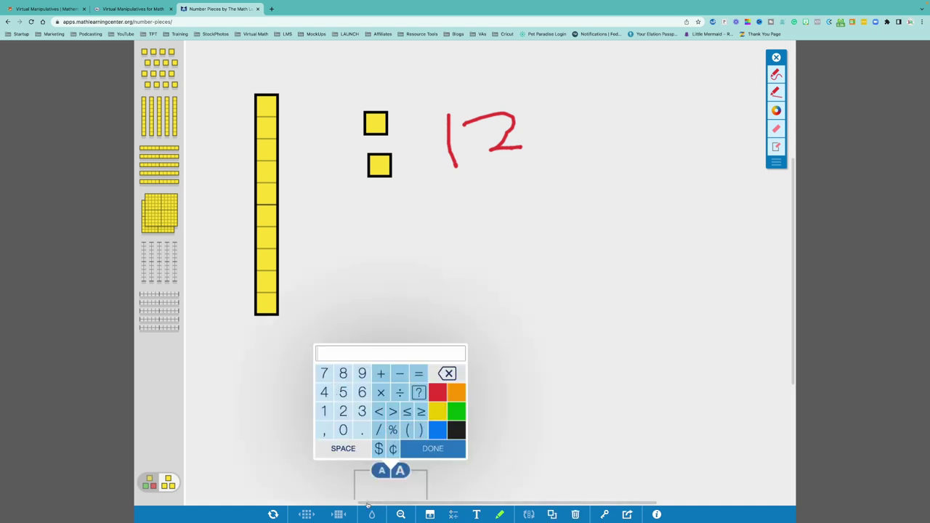
left_click(476, 515)
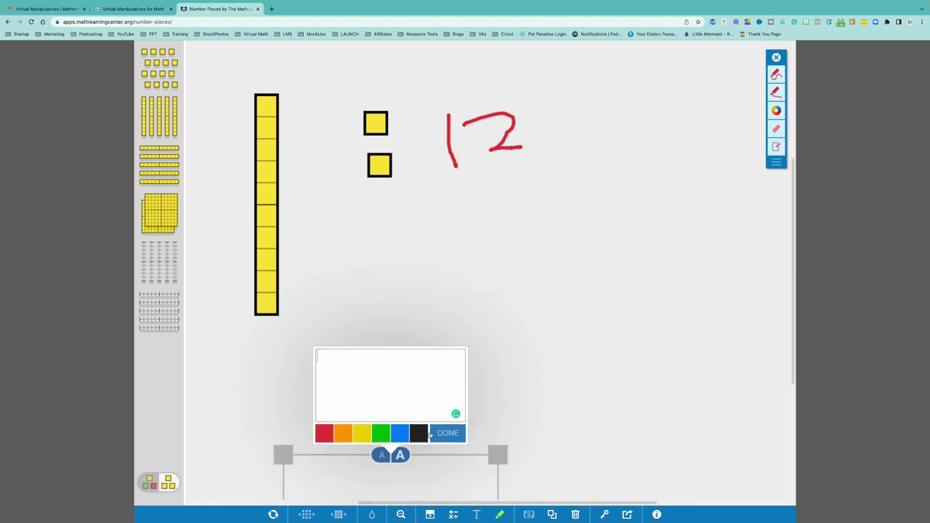
left_click(374, 402)
type("1")
type("tens")
left_click(448, 433)
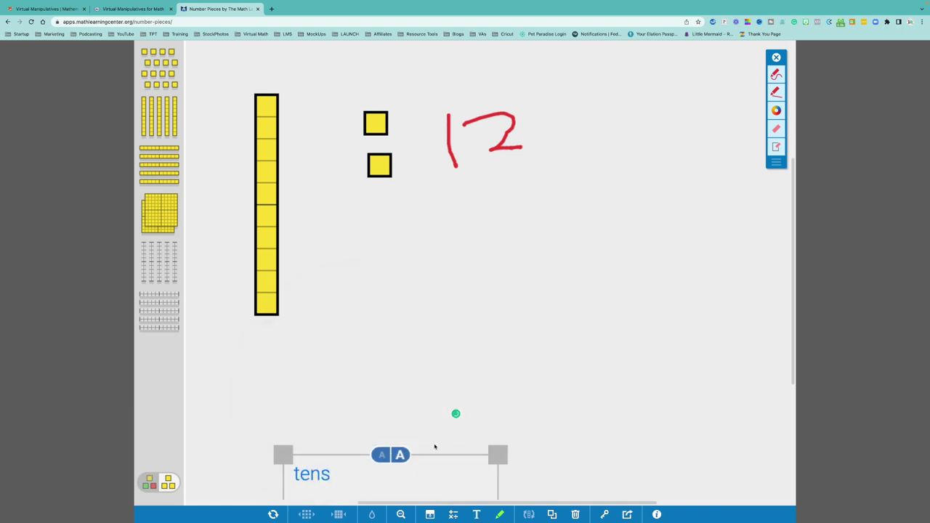
left_click_drag(346, 486, 304, 353)
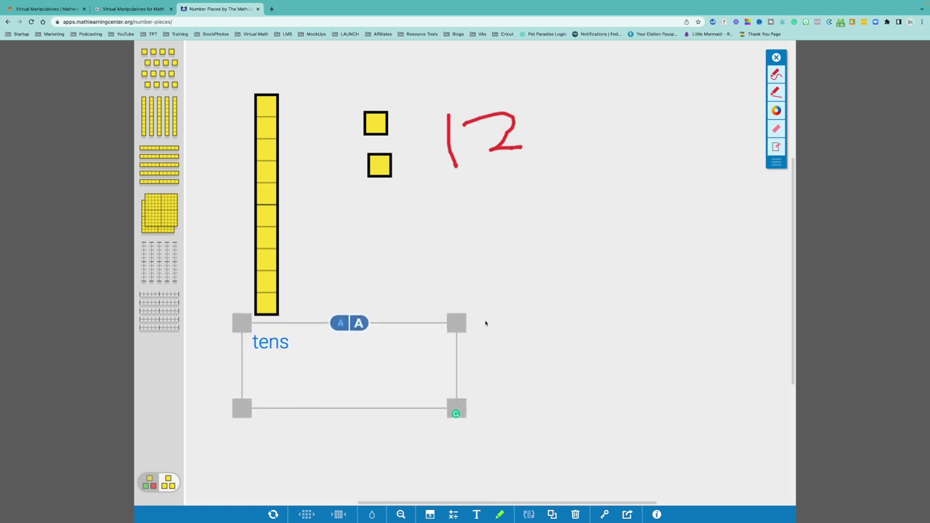
left_click(486, 322)
- Add a text label 'ones' and place it beneath the unit squares
left_click(478, 514)
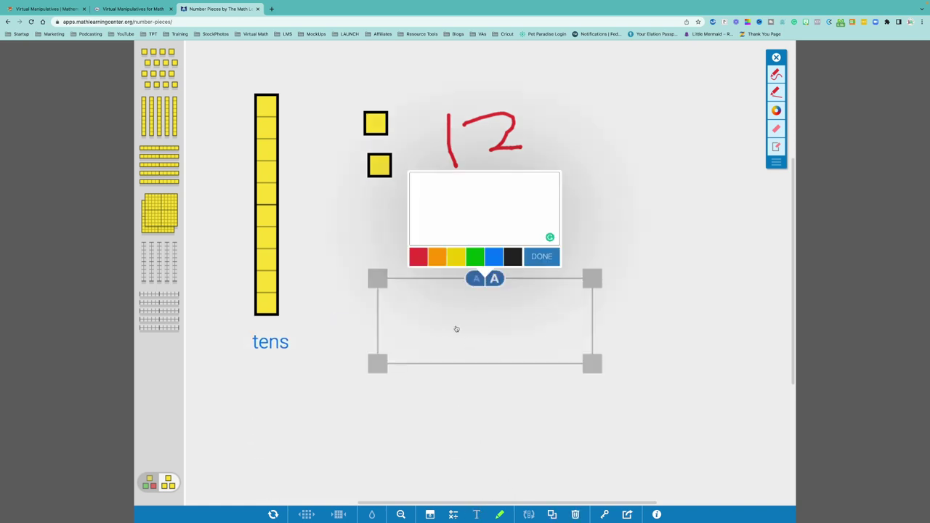
left_click(447, 237)
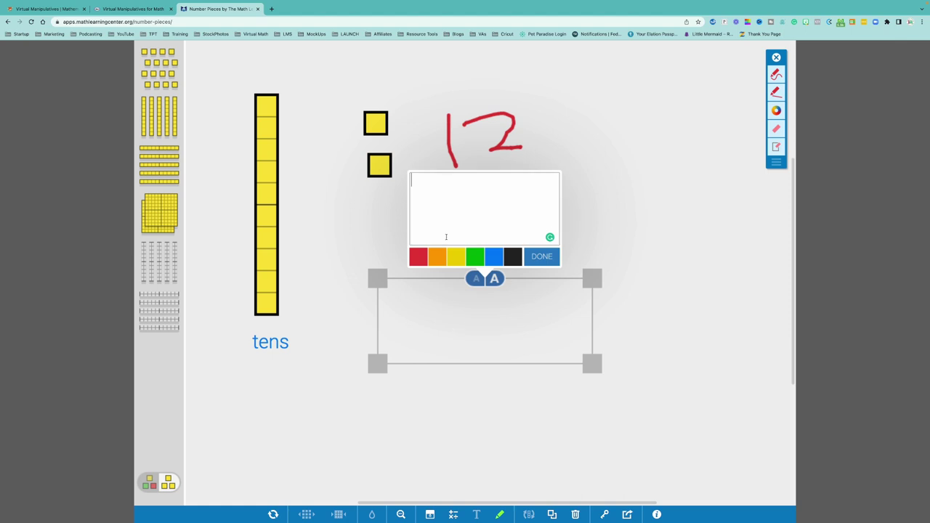
type("ones")
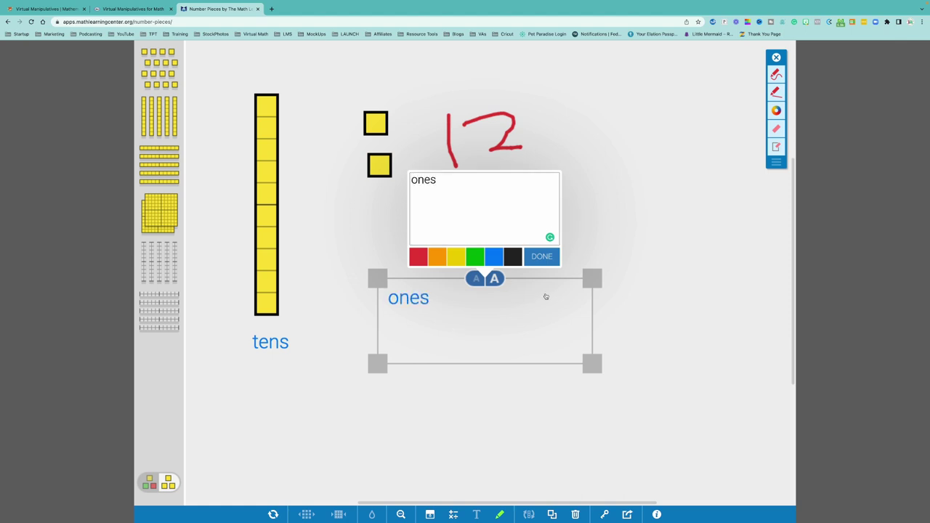
left_click(541, 256)
left_click_drag(511, 319, 471, 373)
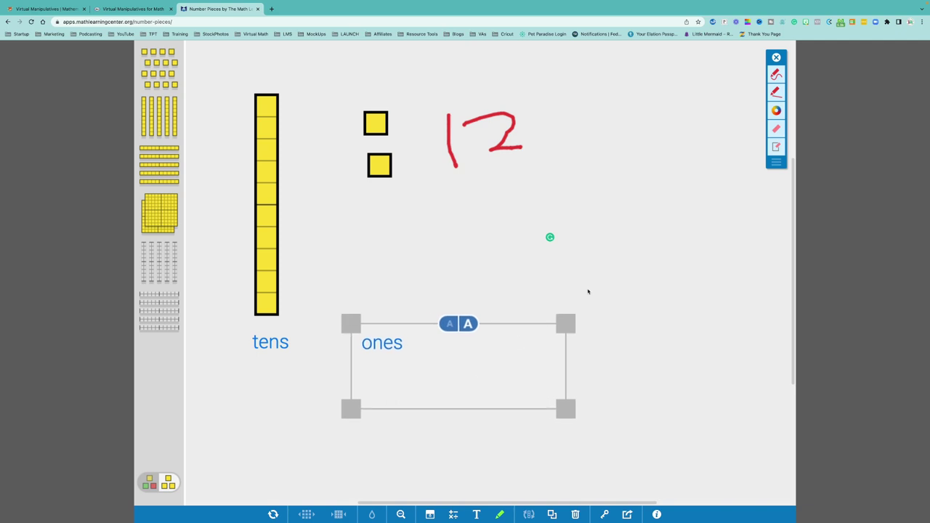
left_click(453, 292)
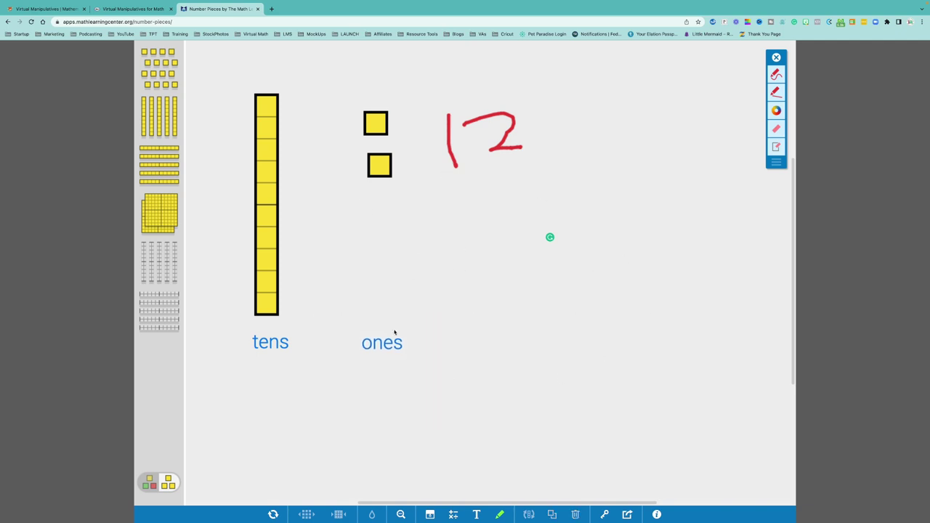
- Go back from Number Pieces to the Math Apps page and scroll through the apps list
left_click(8, 22)
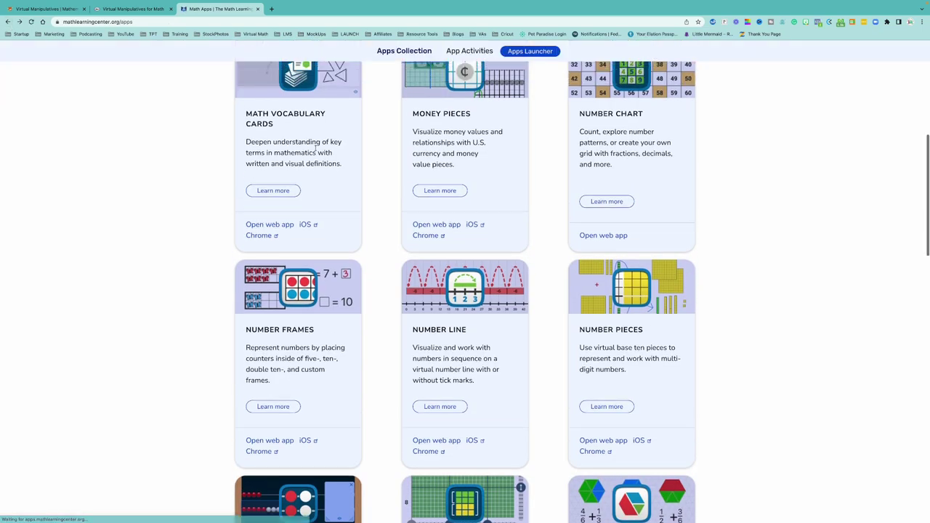
scroll(704, 232, "down", 4)
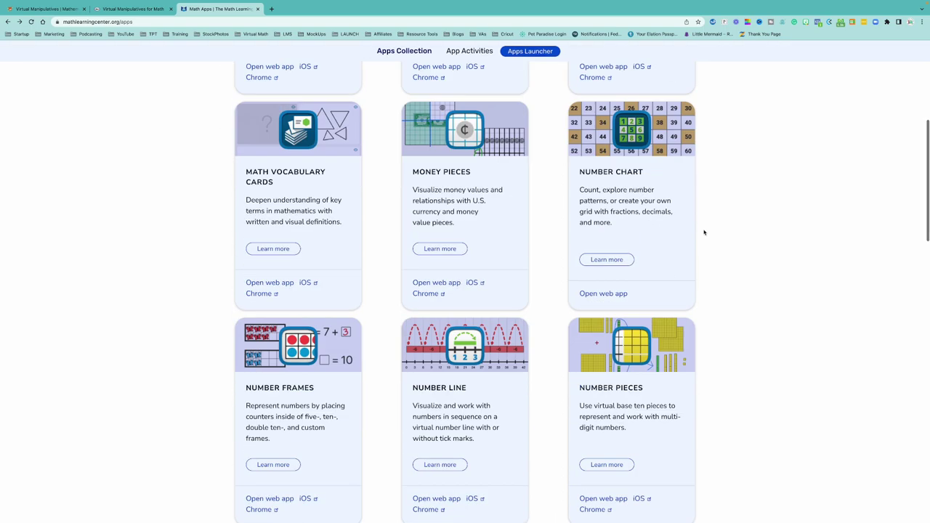
scroll(704, 233, "down", 5)
scroll(704, 233, "up", 4)
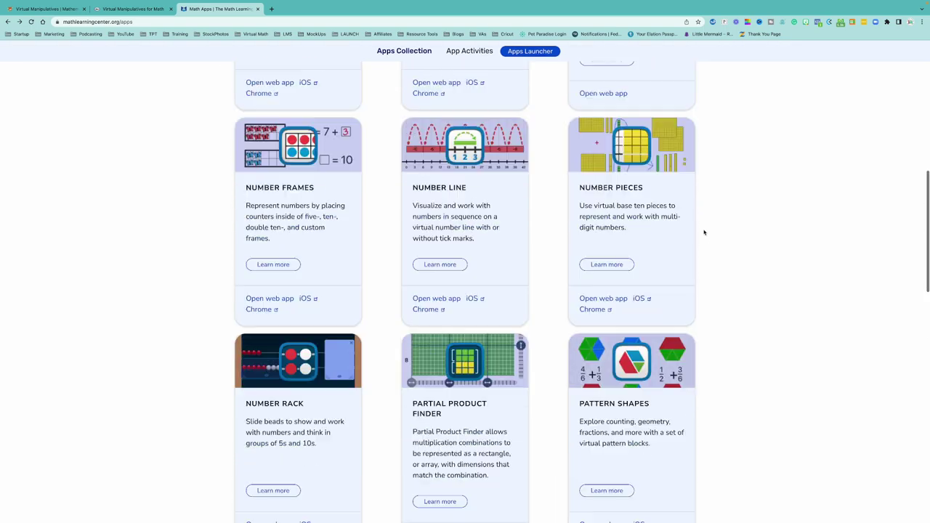
scroll(705, 233, "down", 4)
scroll(704, 233, "down", 3)
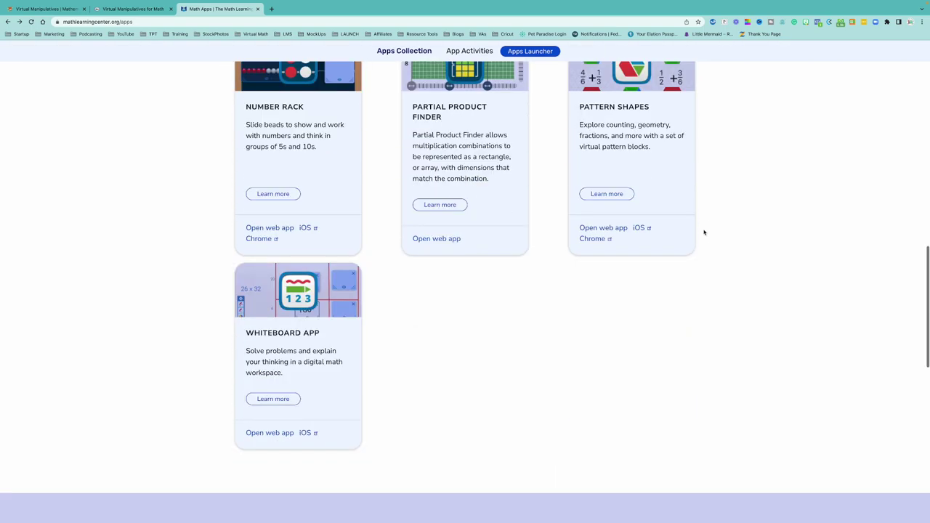
scroll(704, 233, "up", 4)
scroll(705, 233, "up", 4)
scroll(705, 233, "up", 5)
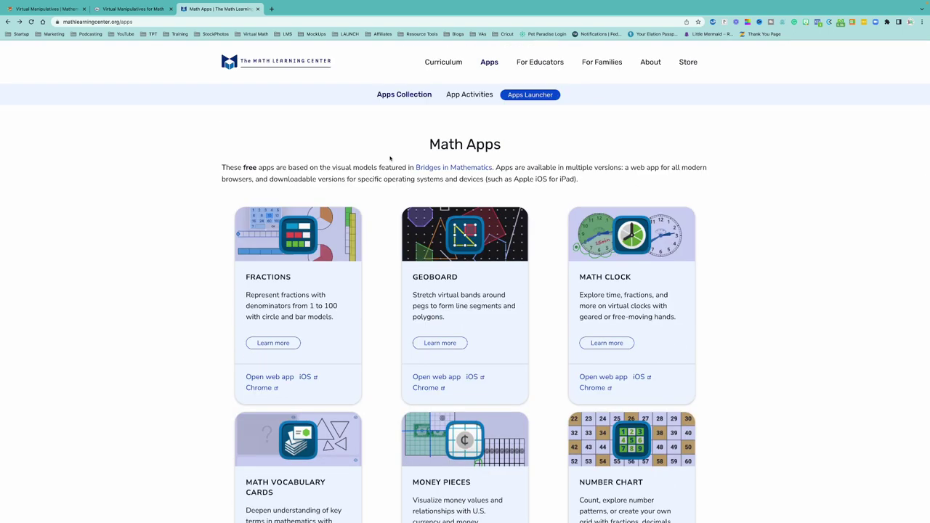
- Check the Toy Theater and Didax tabs, then return to the Math Apps collection
left_click(48, 9)
scroll(119, 165, "up", 3)
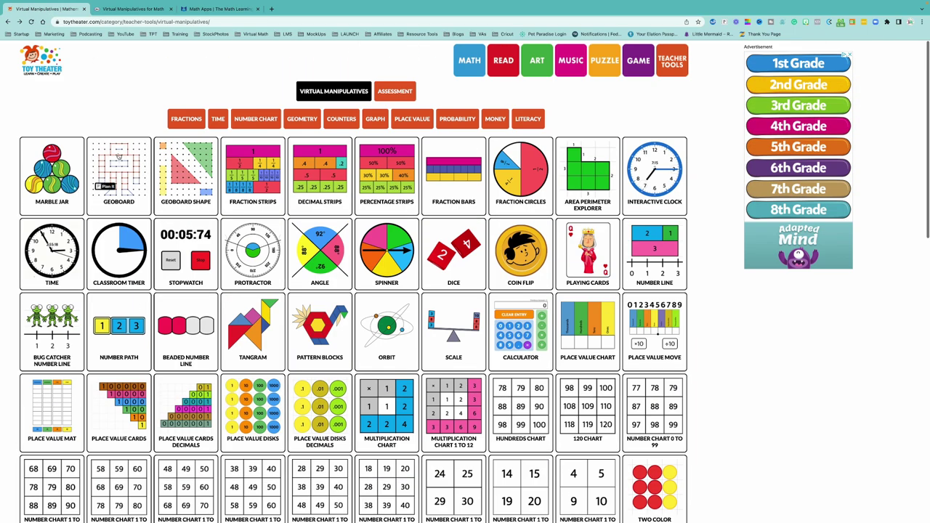
left_click(133, 9)
scroll(183, 156, "up", 5)
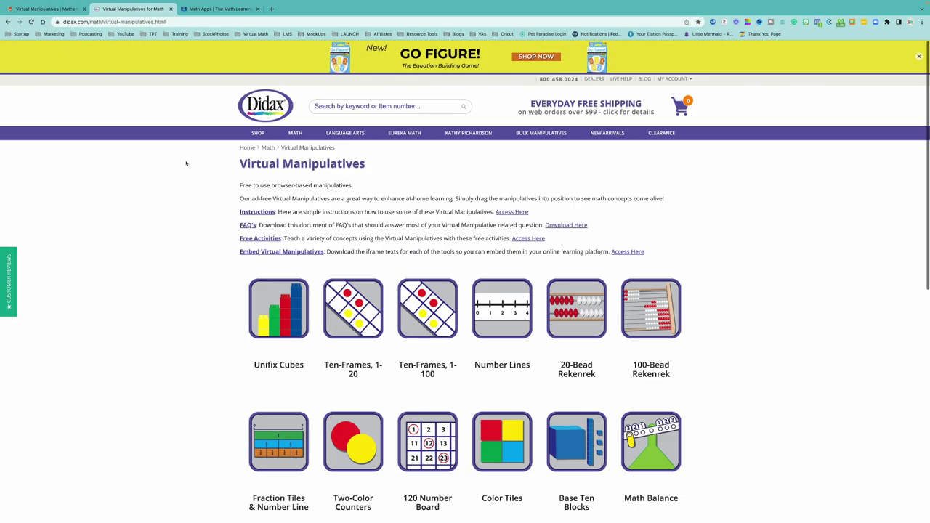
left_click(214, 9)
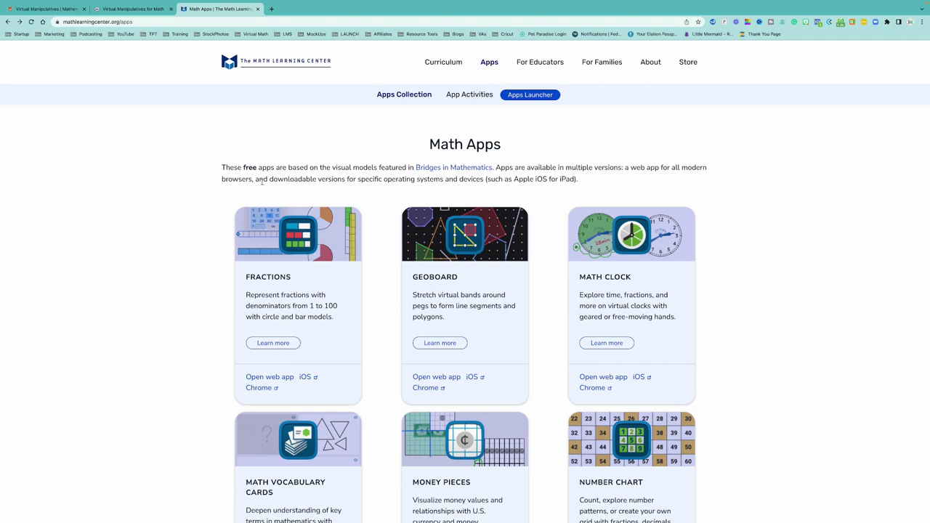